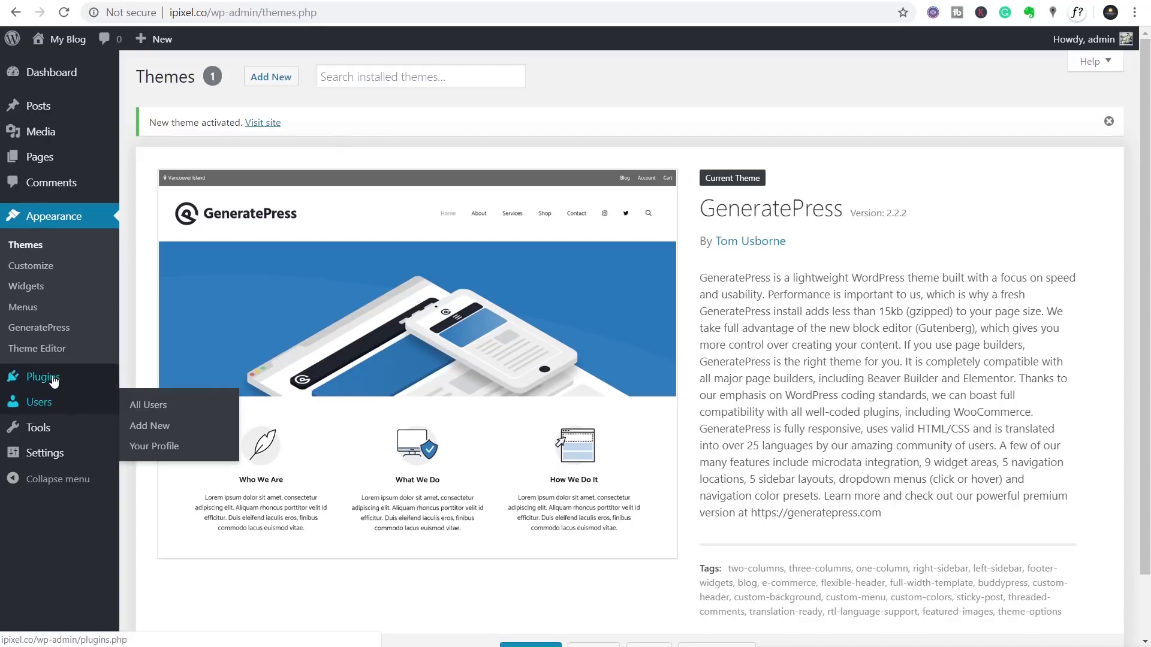
Open Installed Plugins, then scroll the bare GeneratePress front page down and back up
mouse_move(54, 380)
click(156, 382)
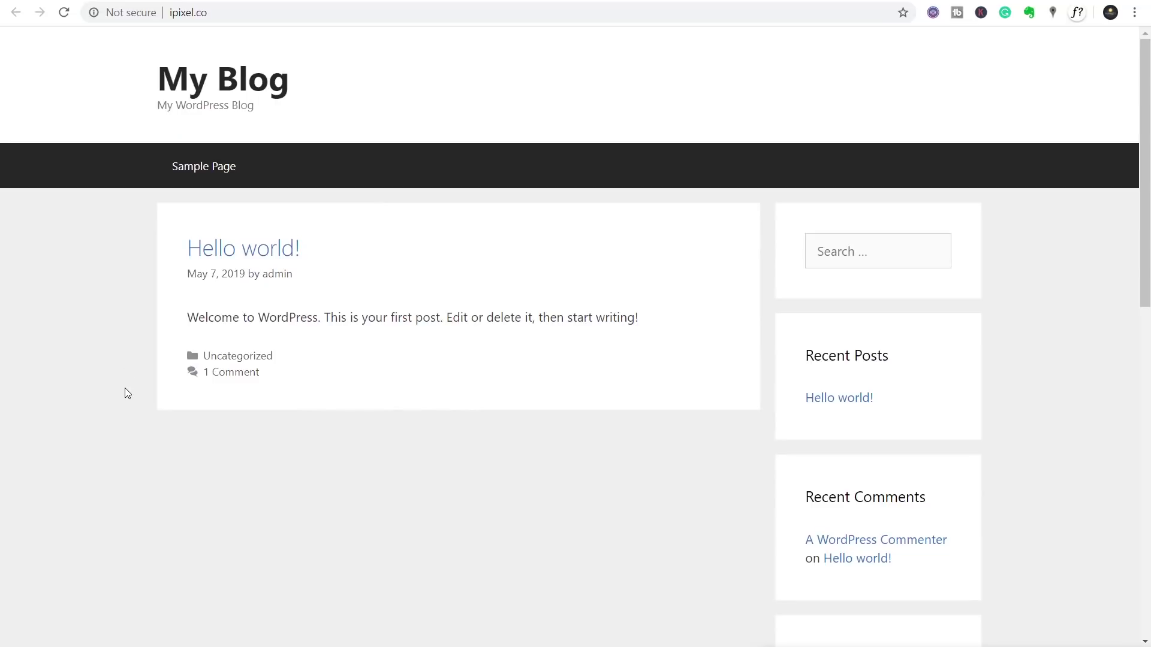
scroll(125, 388, down, 10)
scroll(128, 389, up, 10)
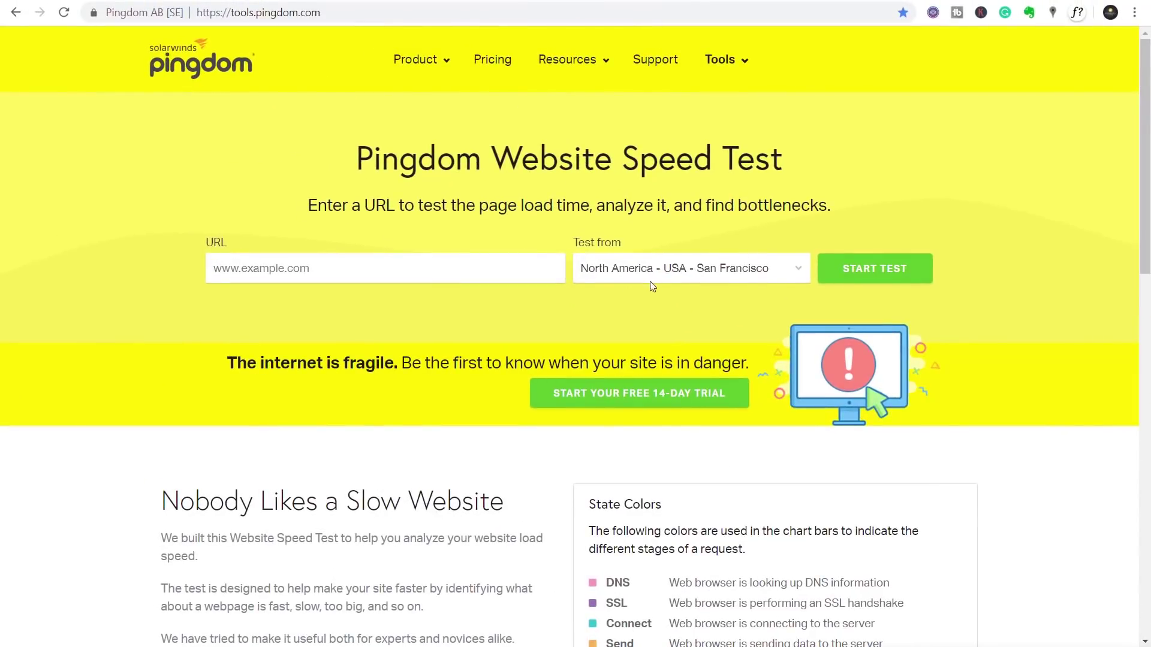
click(669, 279)
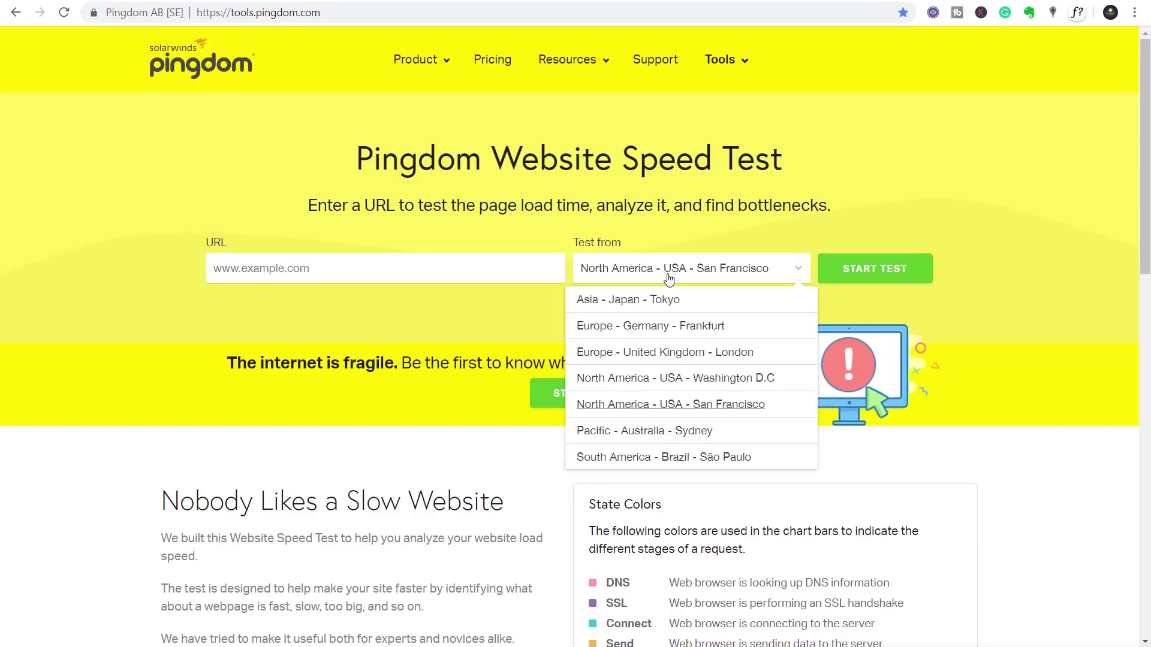
click(683, 357)
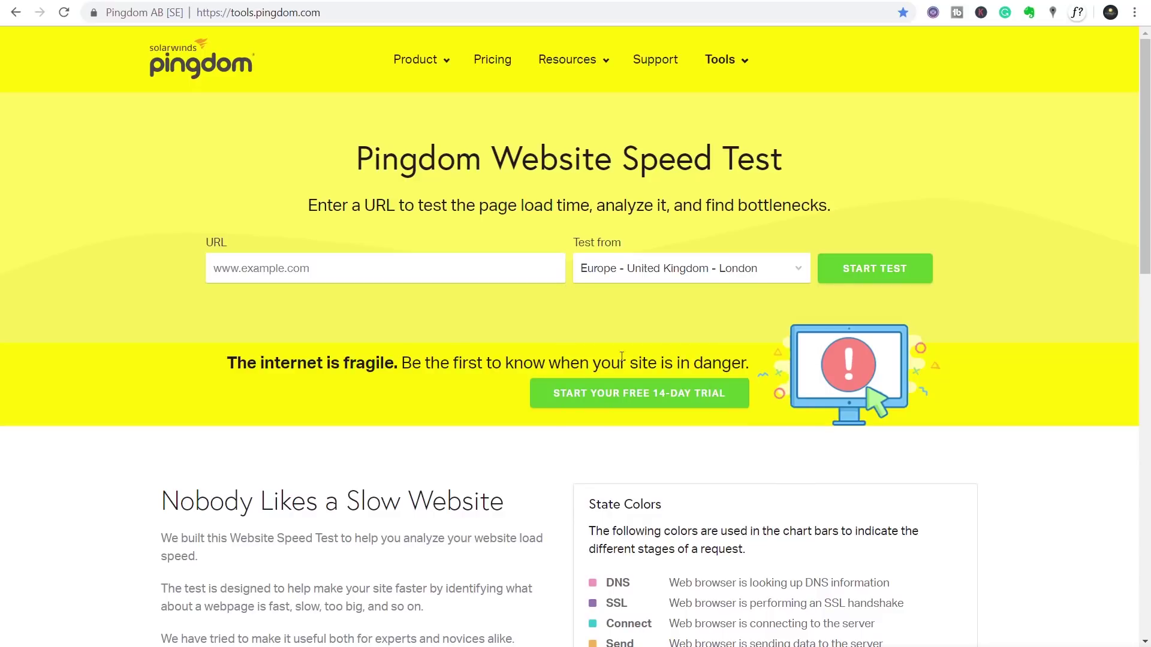
click(344, 277)
click(283, 300)
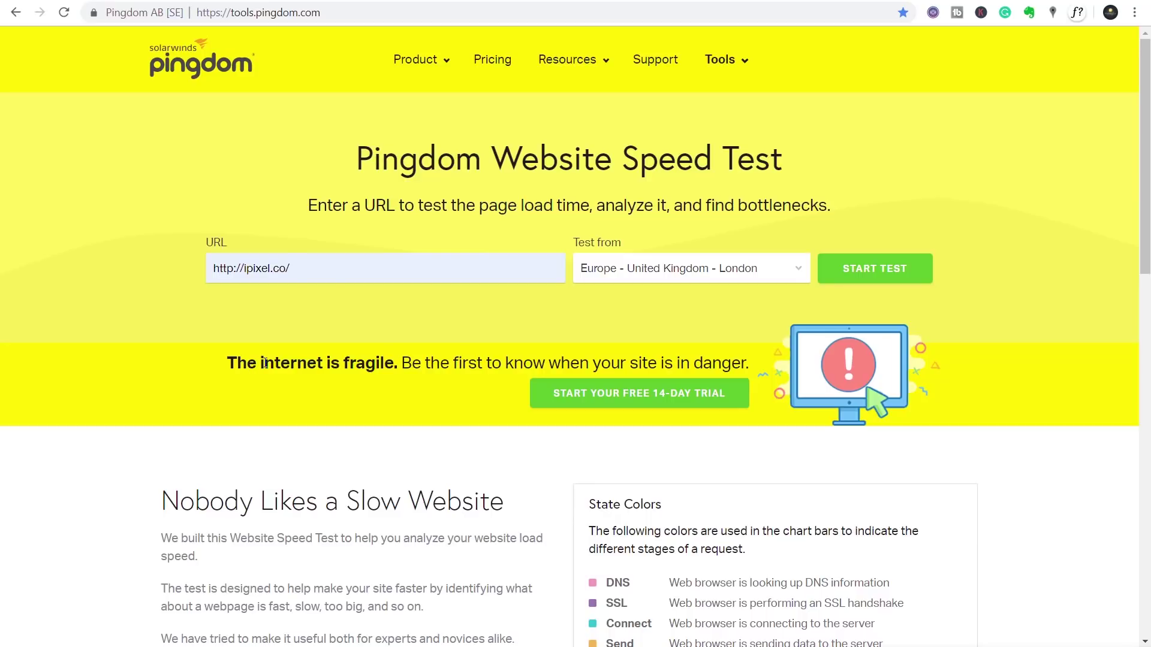
click(878, 279)
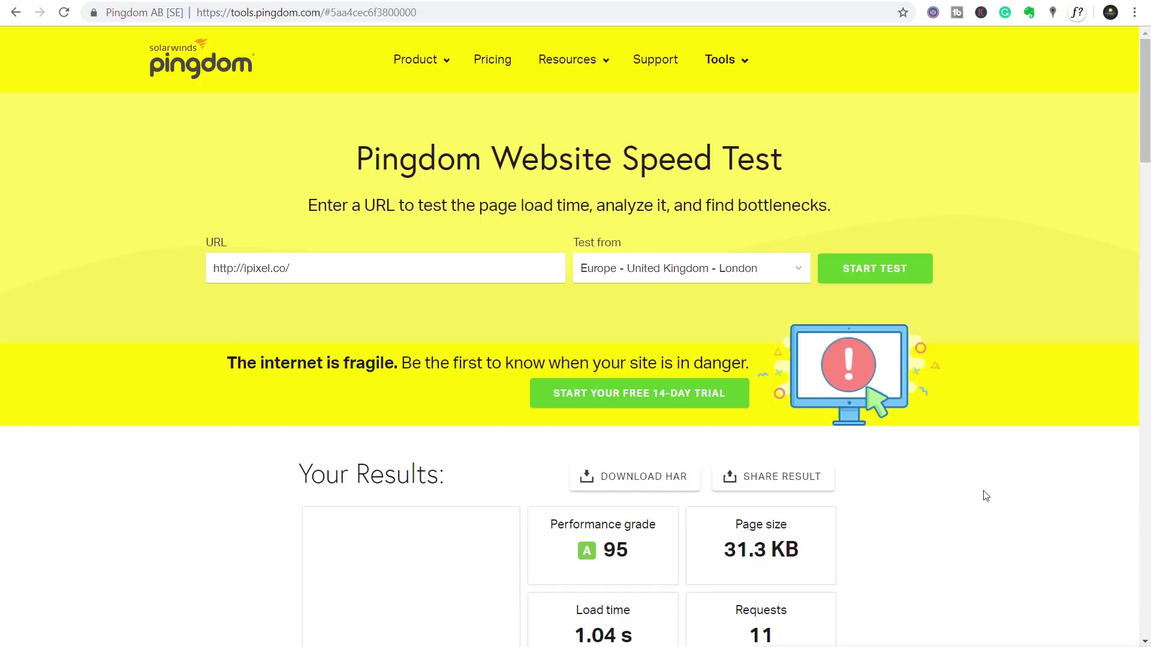
Scroll through the Pingdom results (A 95, 31.3 KB, 1.04 s, 11 requests) and back up
scroll(986, 495, down, 3)
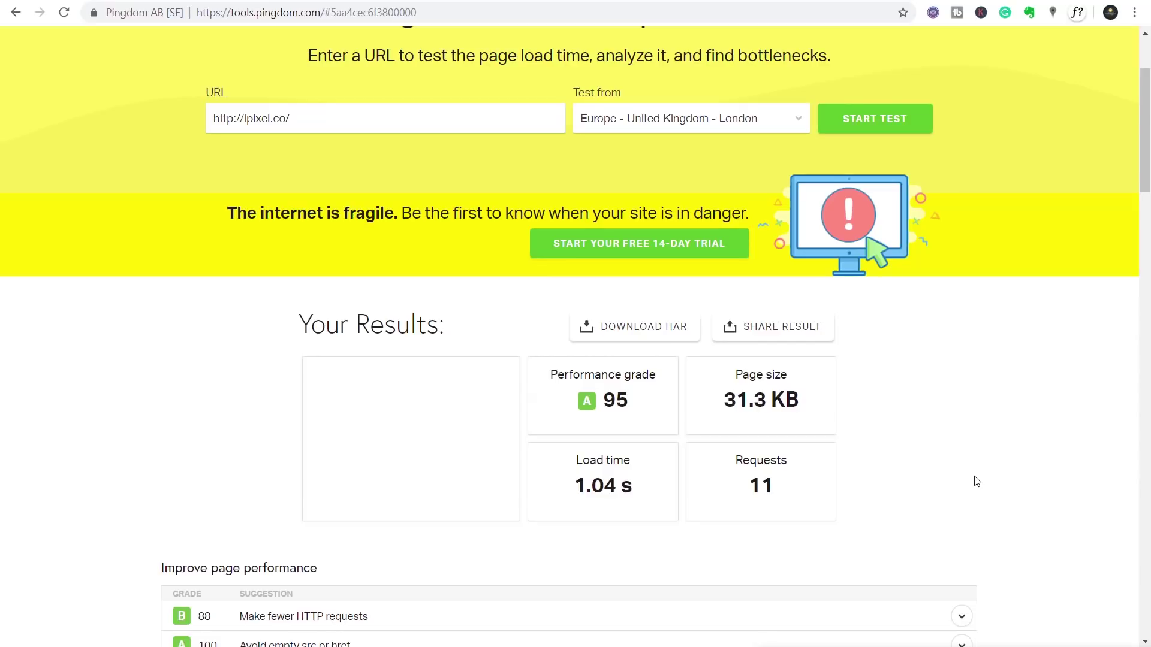
scroll(976, 481, down, 1)
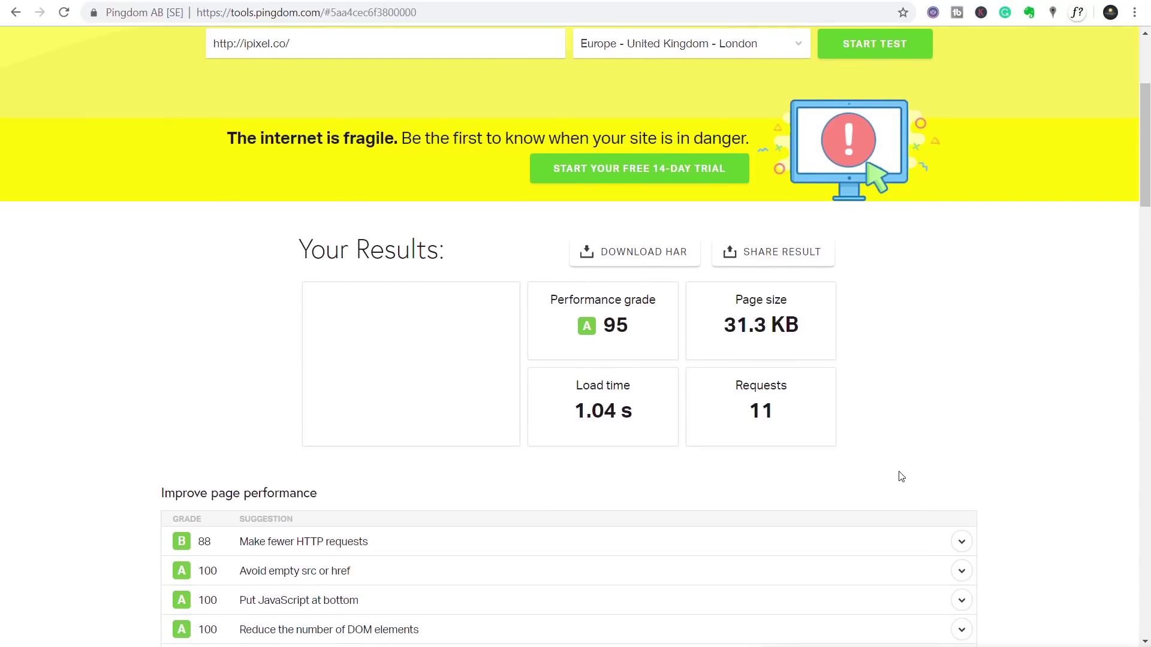
scroll(995, 462, down, 3)
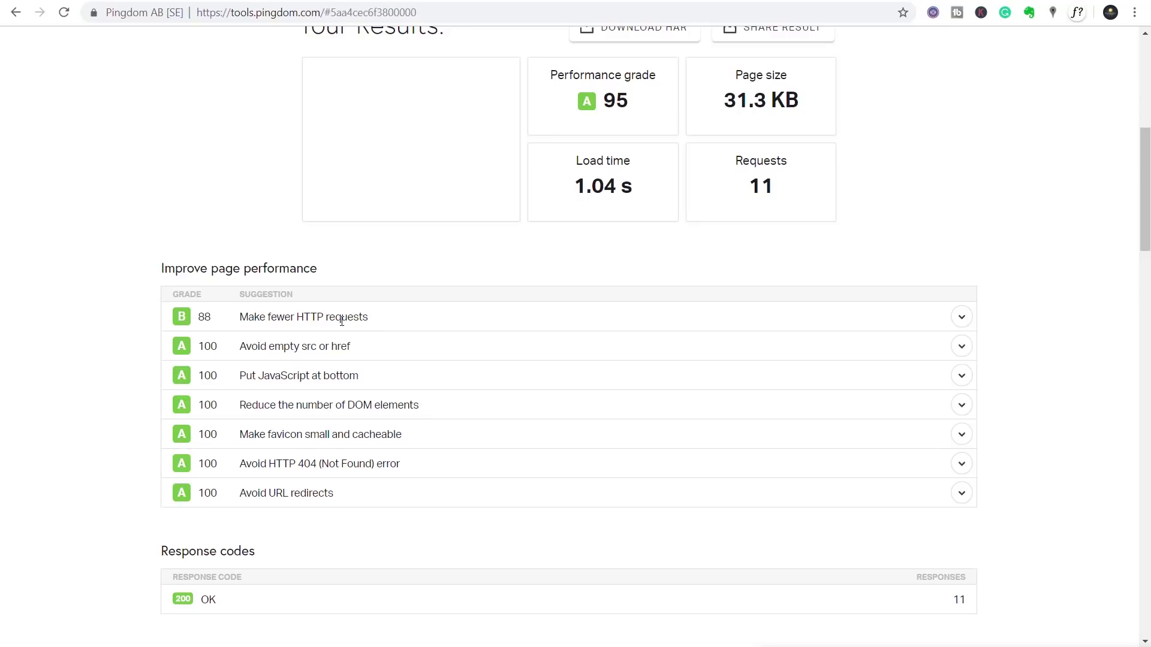
scroll(342, 321, up, 4)
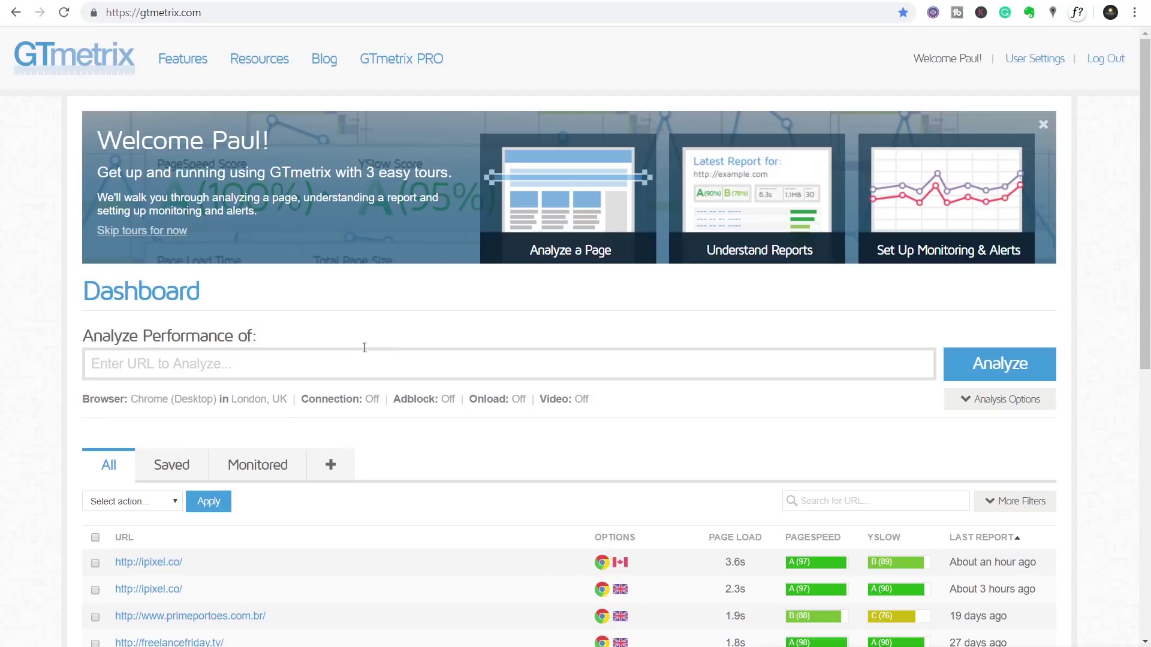
click(349, 362)
click(171, 400)
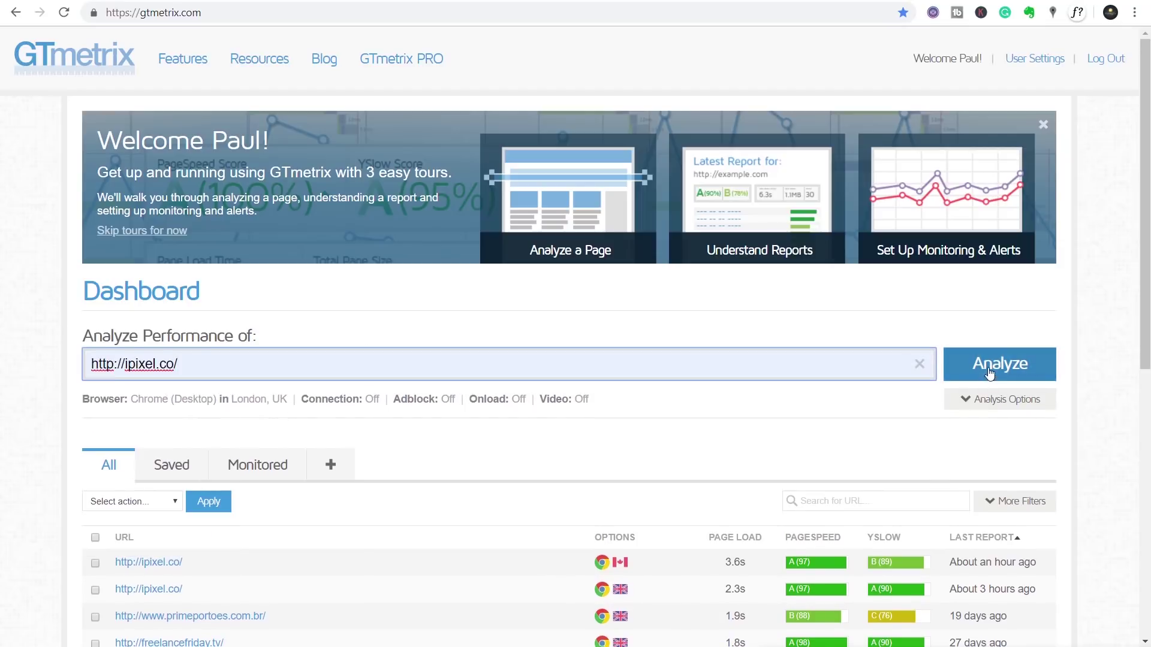
click(989, 368)
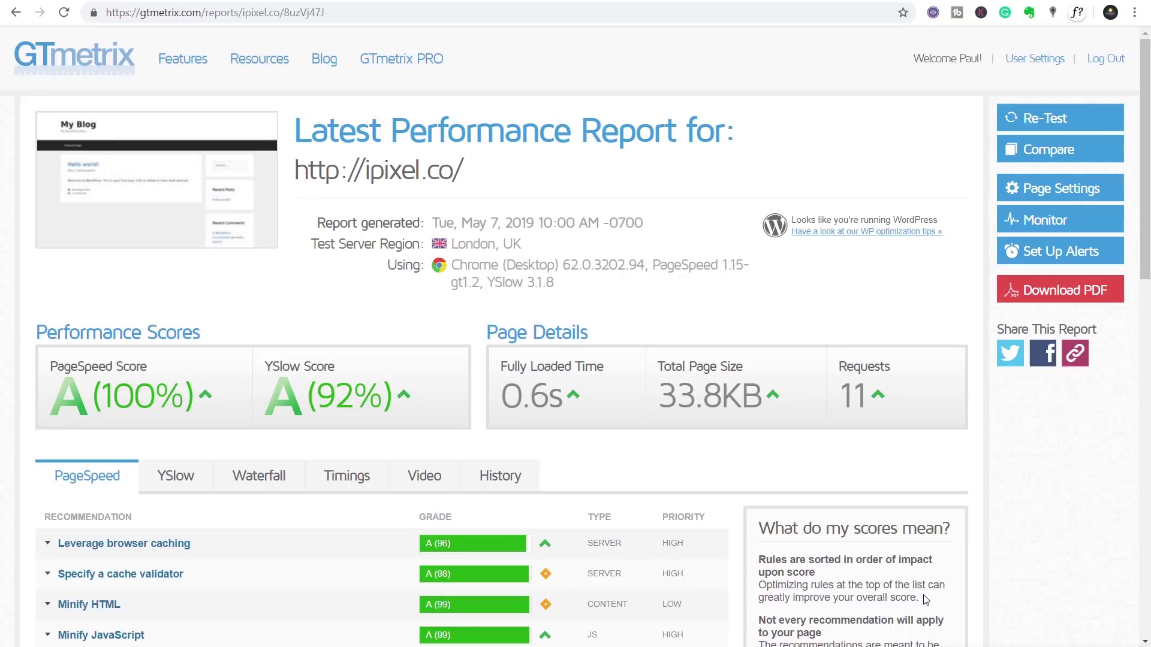
Switch the GTmetrix report to the YSlow recommendations
click(178, 479)
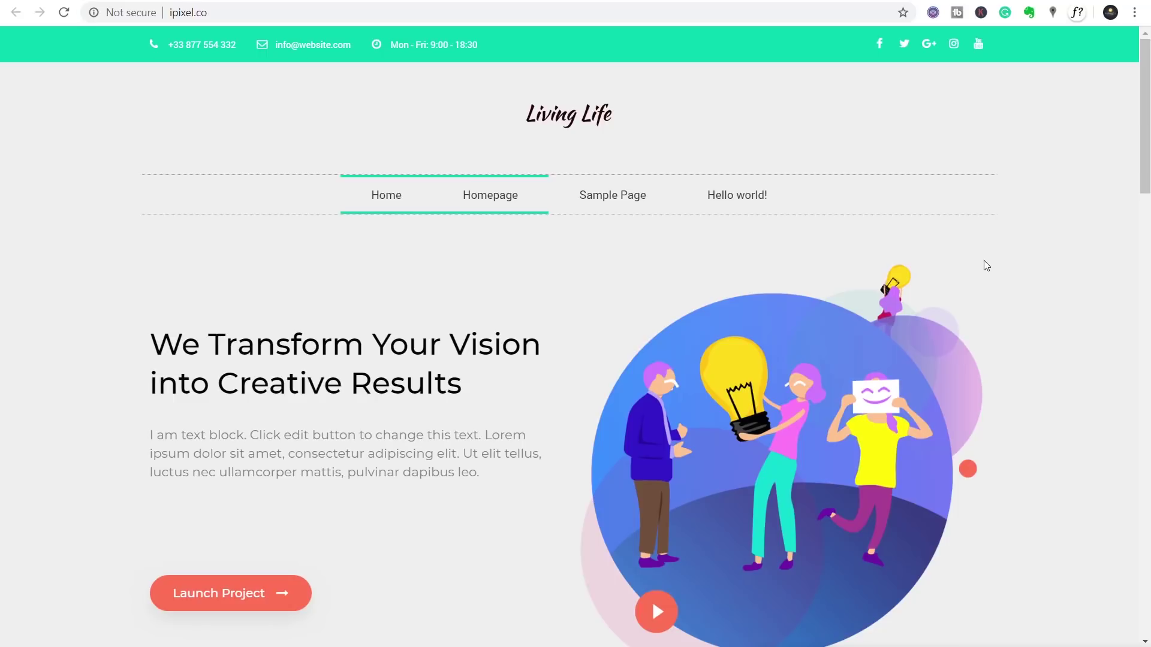
scroll(987, 267, down, 15)
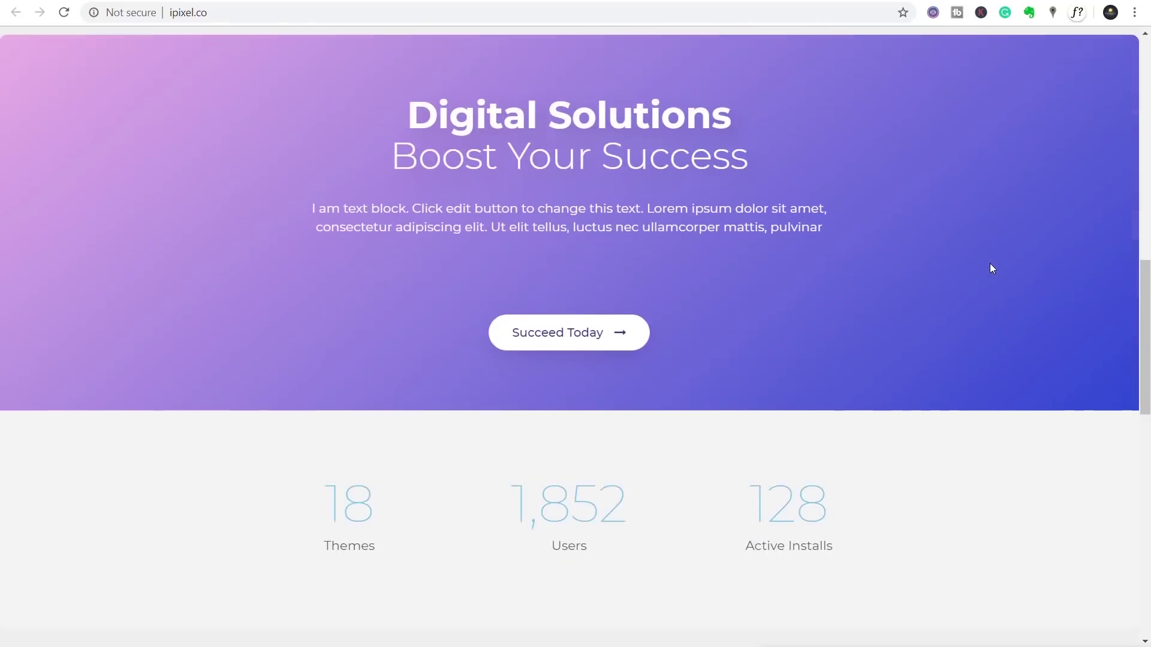
scroll(993, 268, down, 15)
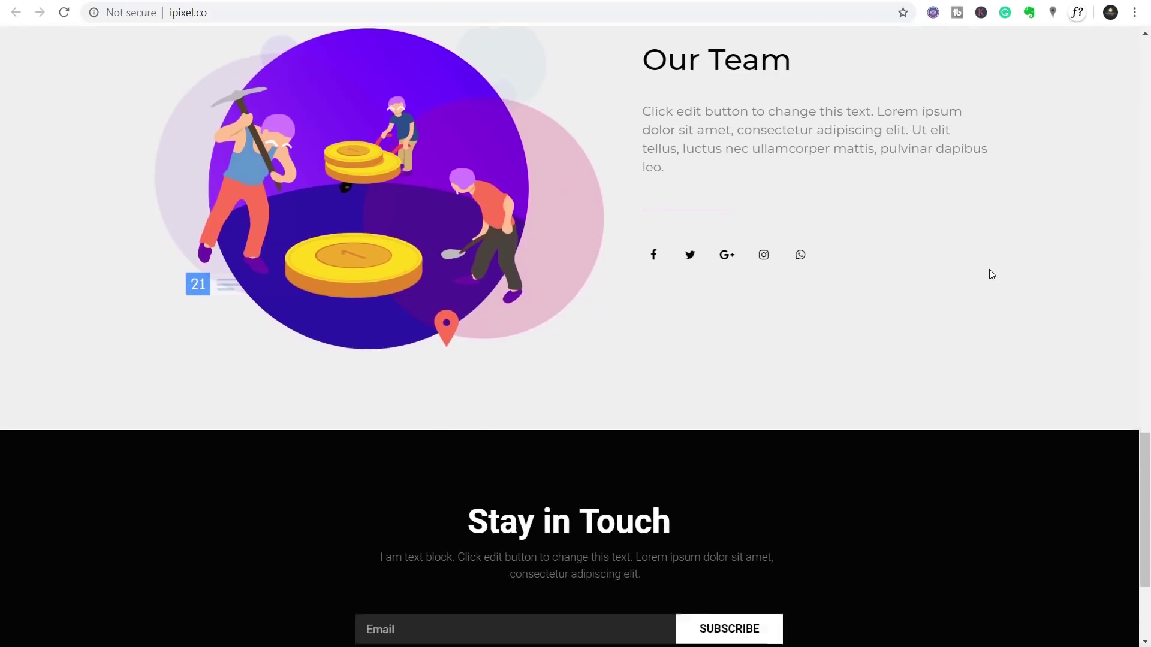
scroll(992, 275, down, 1)
scroll(990, 277, down, 2)
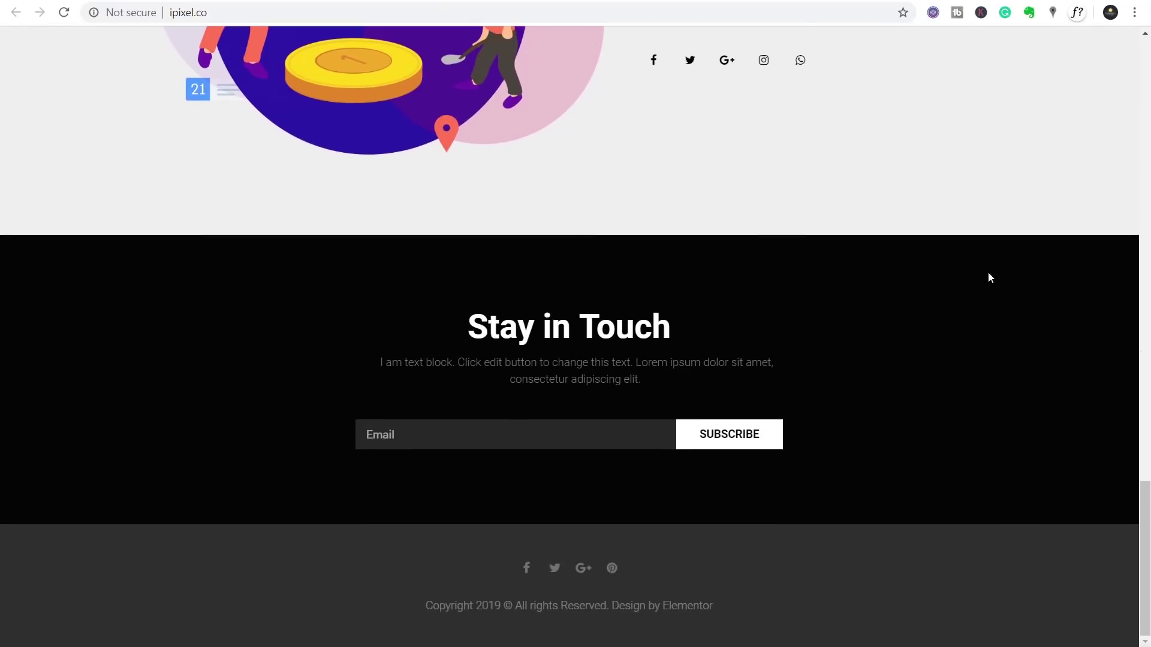
scroll(988, 275, up, 4)
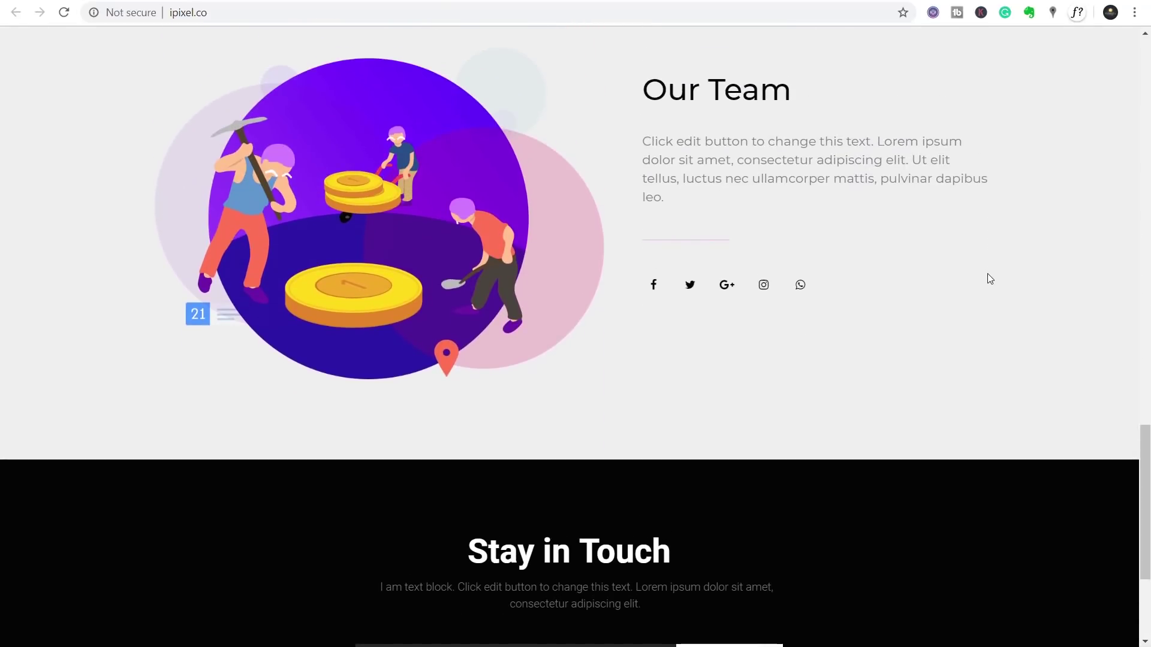
scroll(986, 273, up, 10)
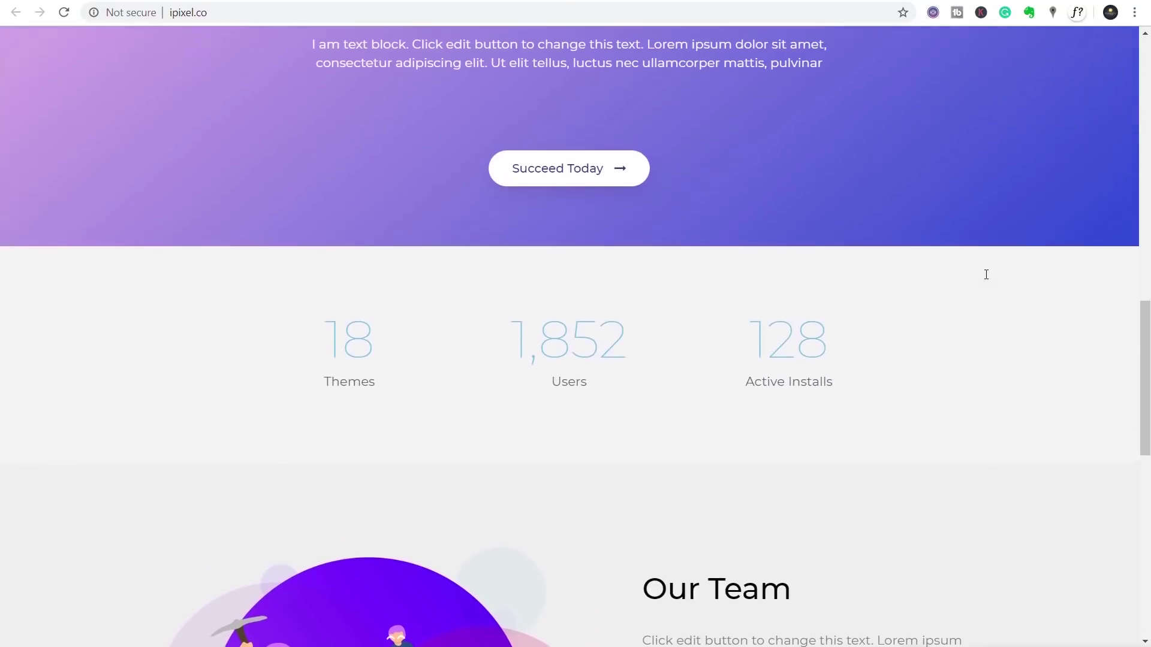
scroll(984, 282, up, 3)
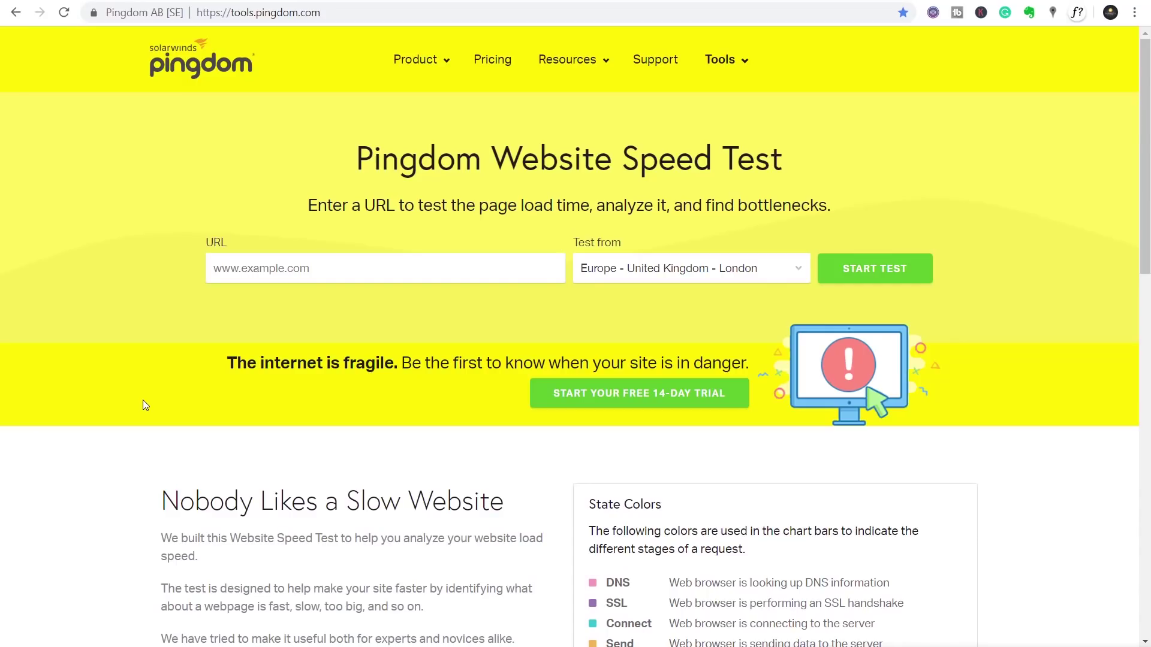
click(285, 271)
click(277, 308)
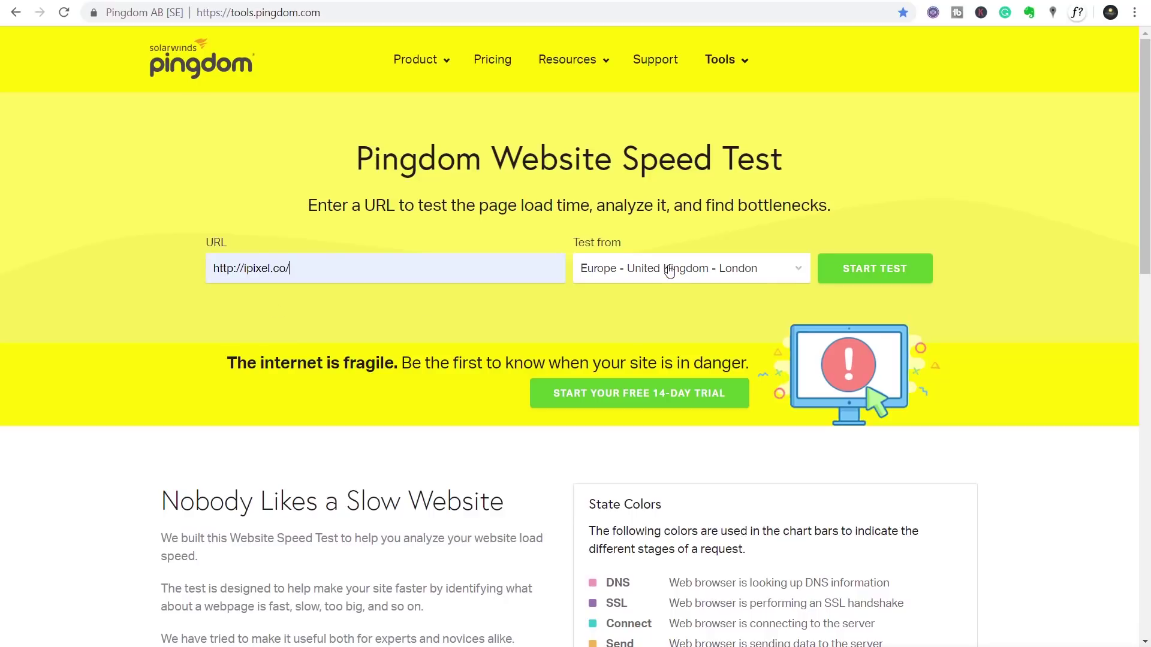
click(887, 279)
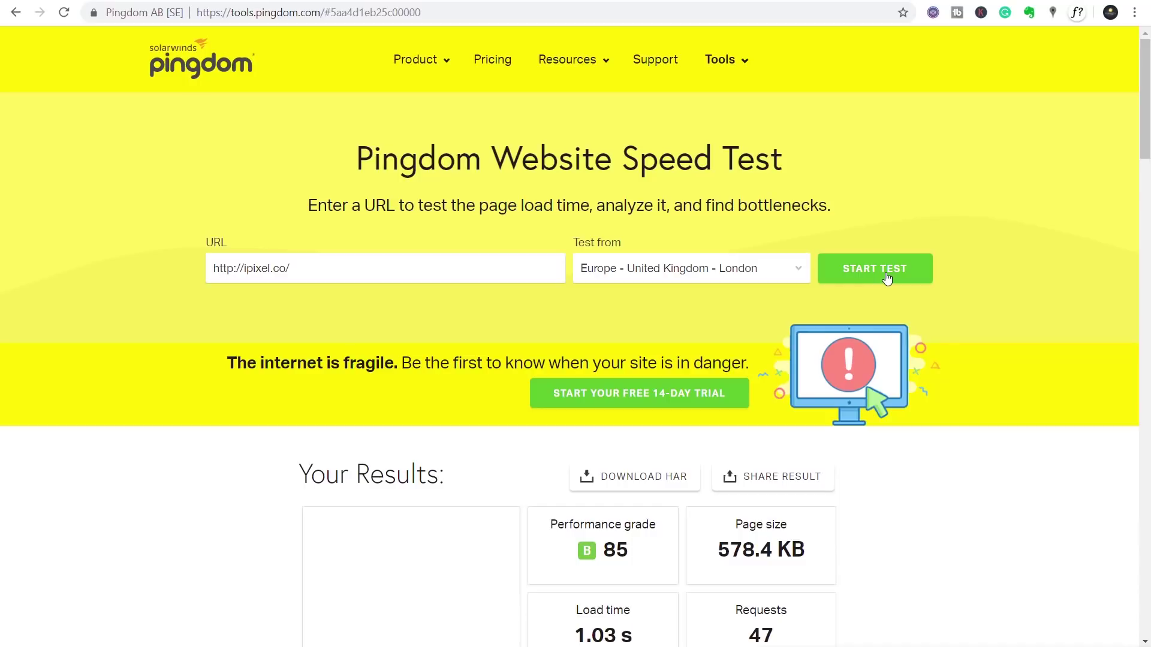
scroll(1018, 292, down, 3)
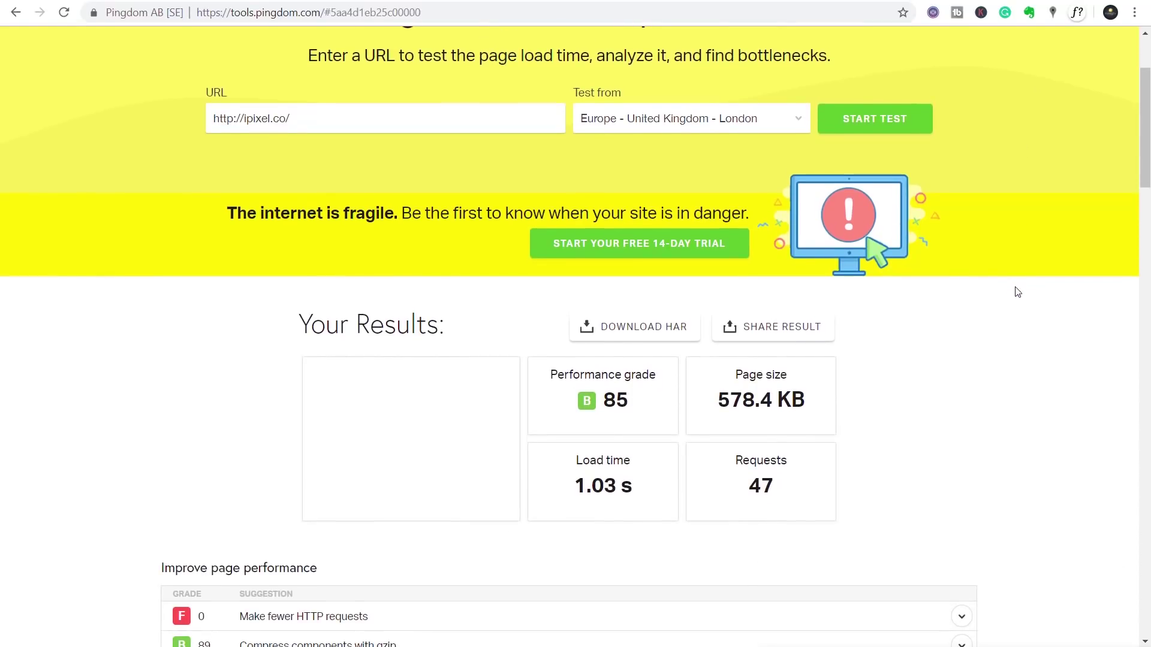
scroll(1018, 292, down, 1)
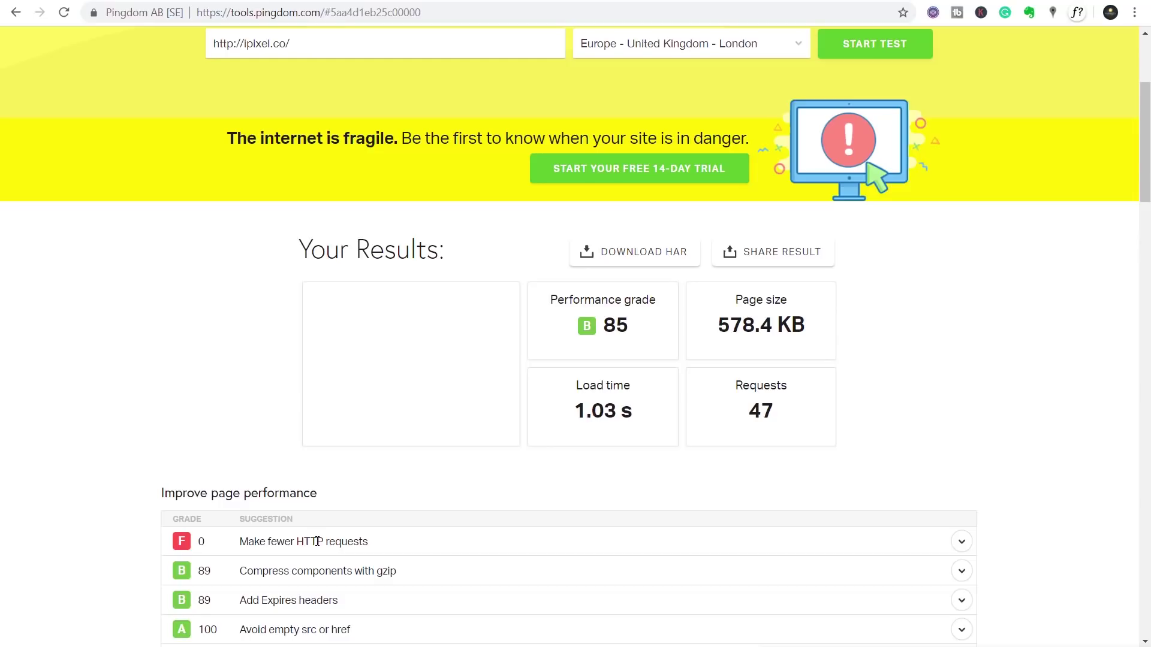
key(ctrl+Tab)
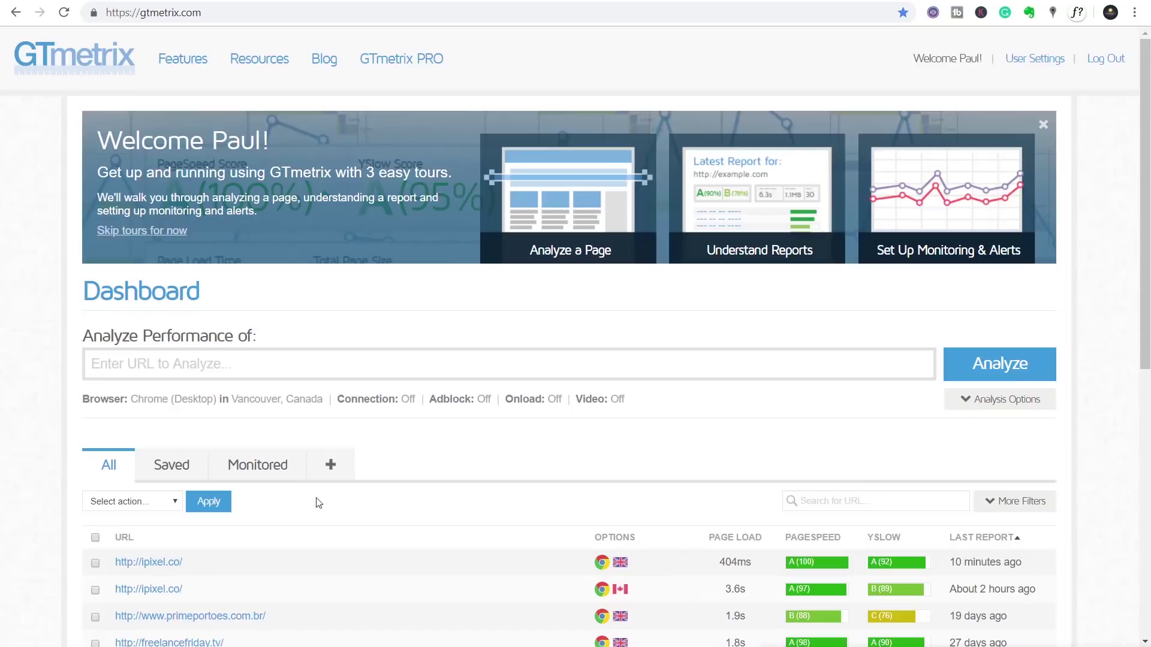
click(275, 400)
click(267, 402)
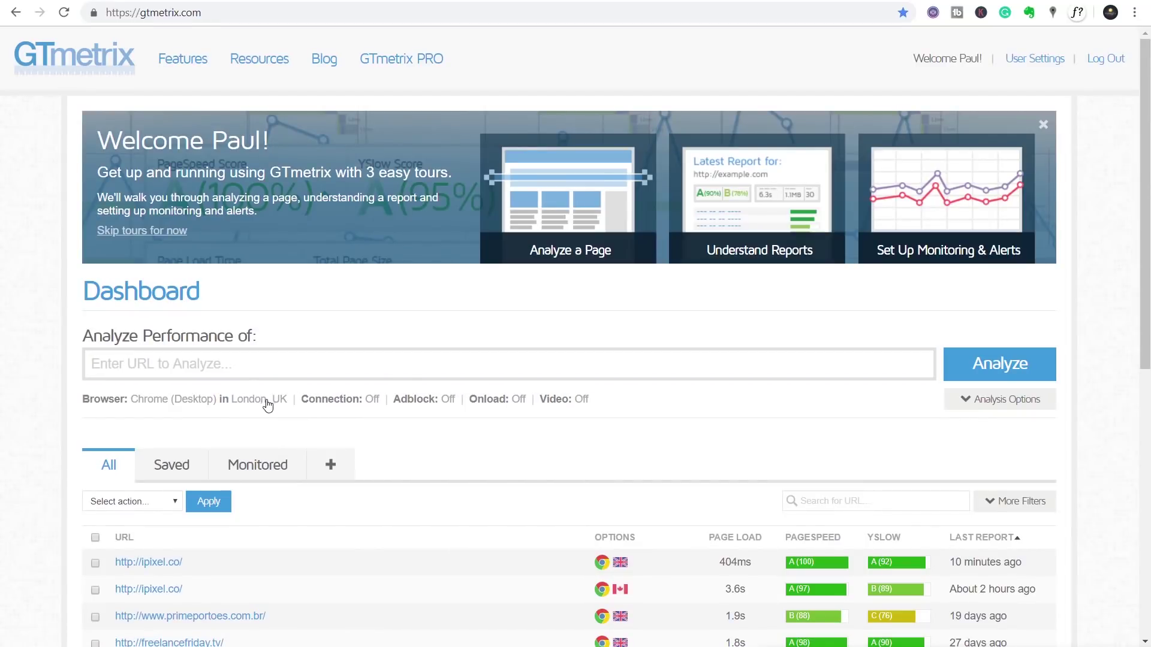
click(233, 366)
click(181, 394)
click(988, 362)
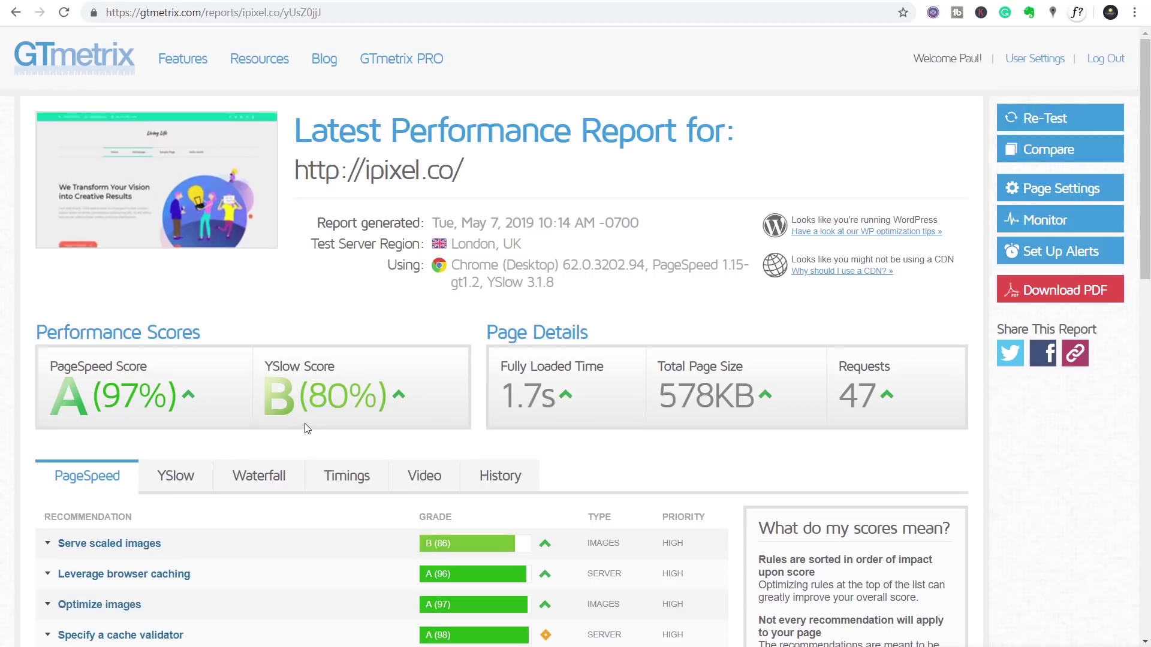
Show the new report's YSlow recommendations and scroll down slightly
click(191, 476)
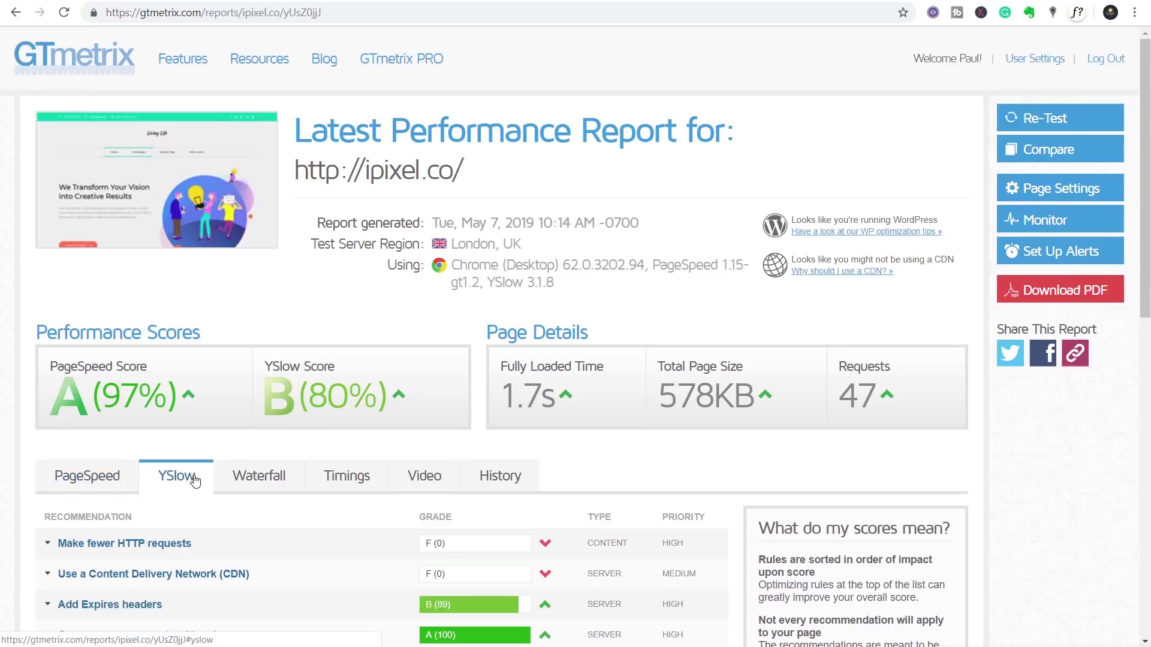
scroll(224, 500, down, 1)
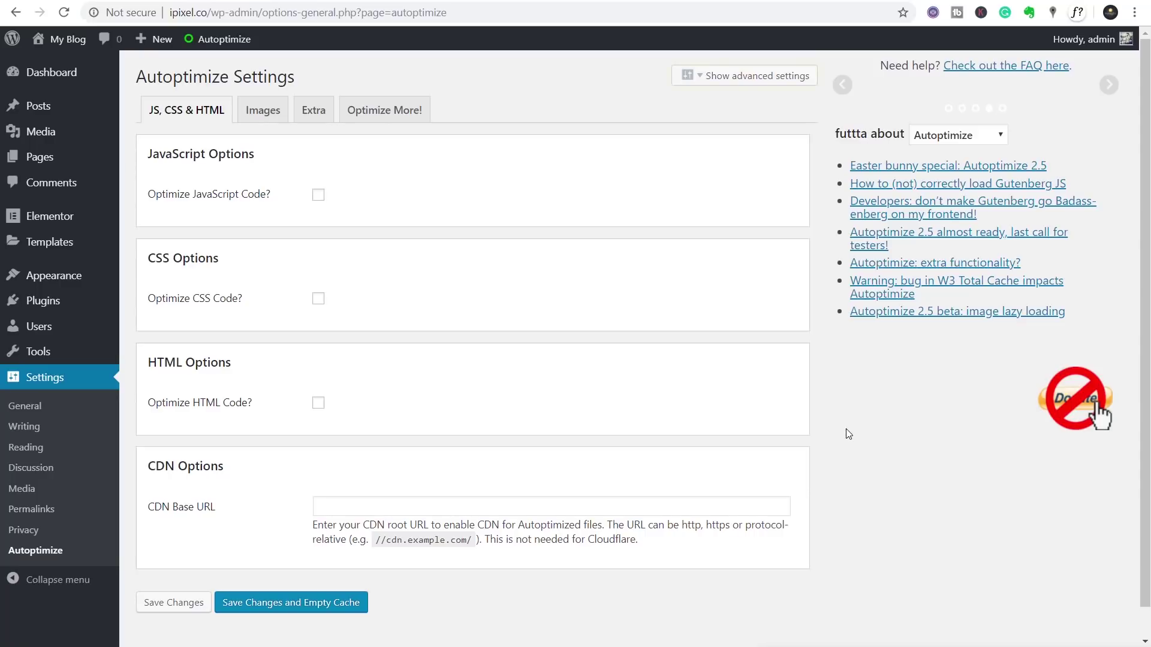
Enable Autoptimize's JavaScript, CSS and HTML code optimization
click(320, 197)
click(318, 299)
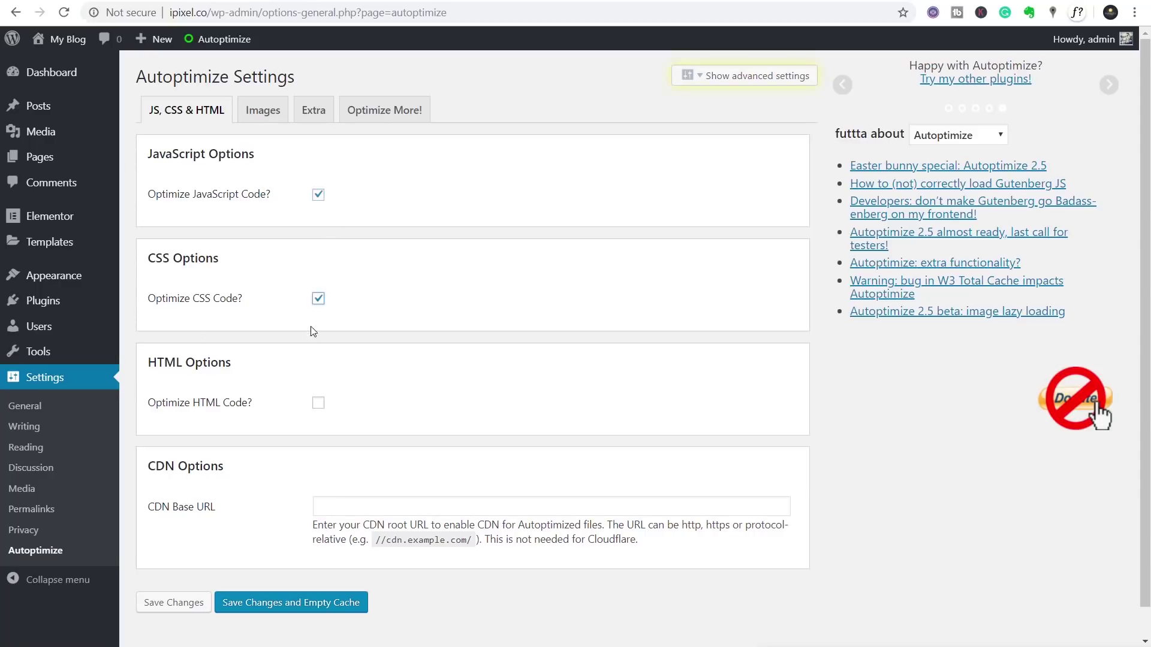
click(318, 403)
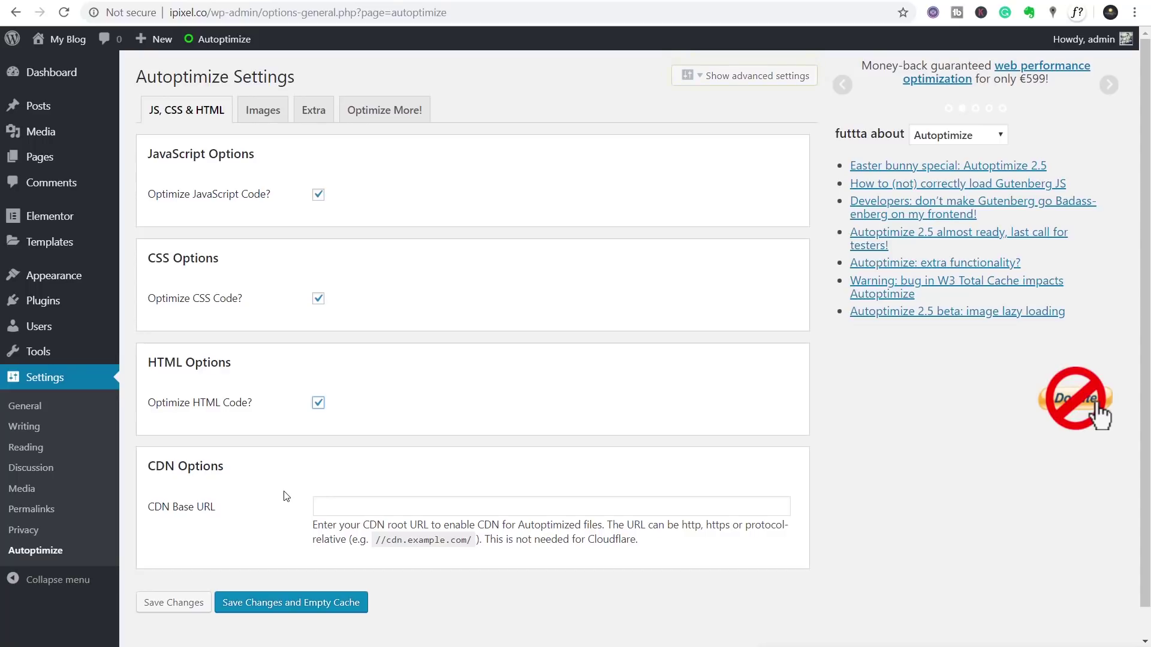
Enable image lazy-loading, emoji removal and query-string removal, then save the settings
click(261, 115)
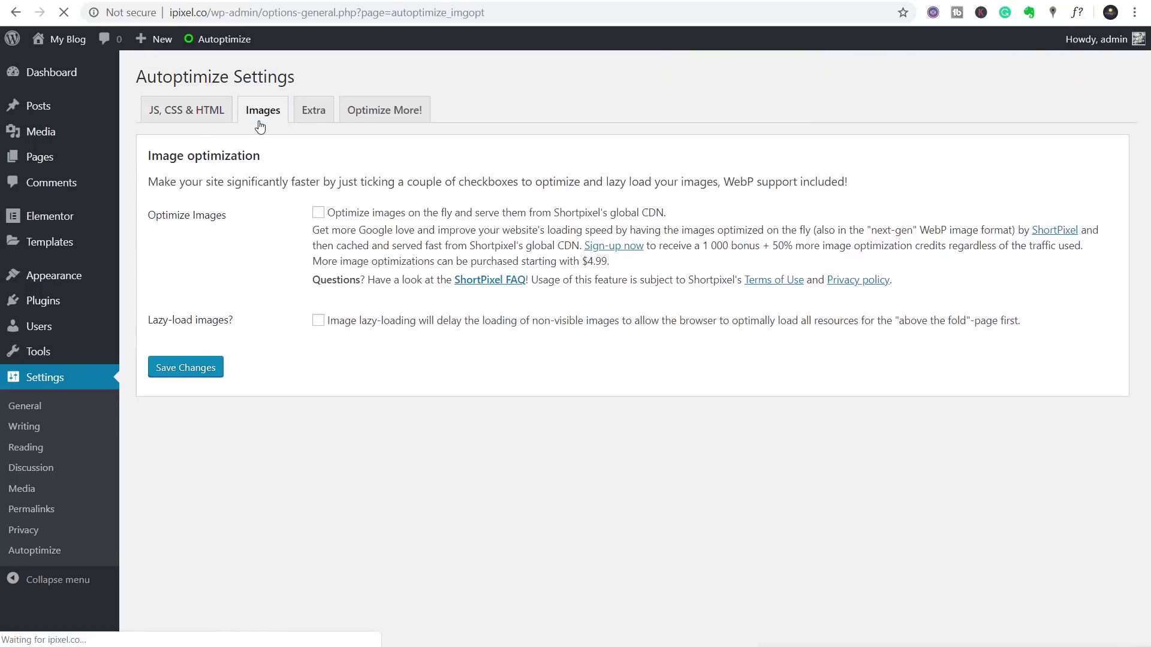
click(318, 321)
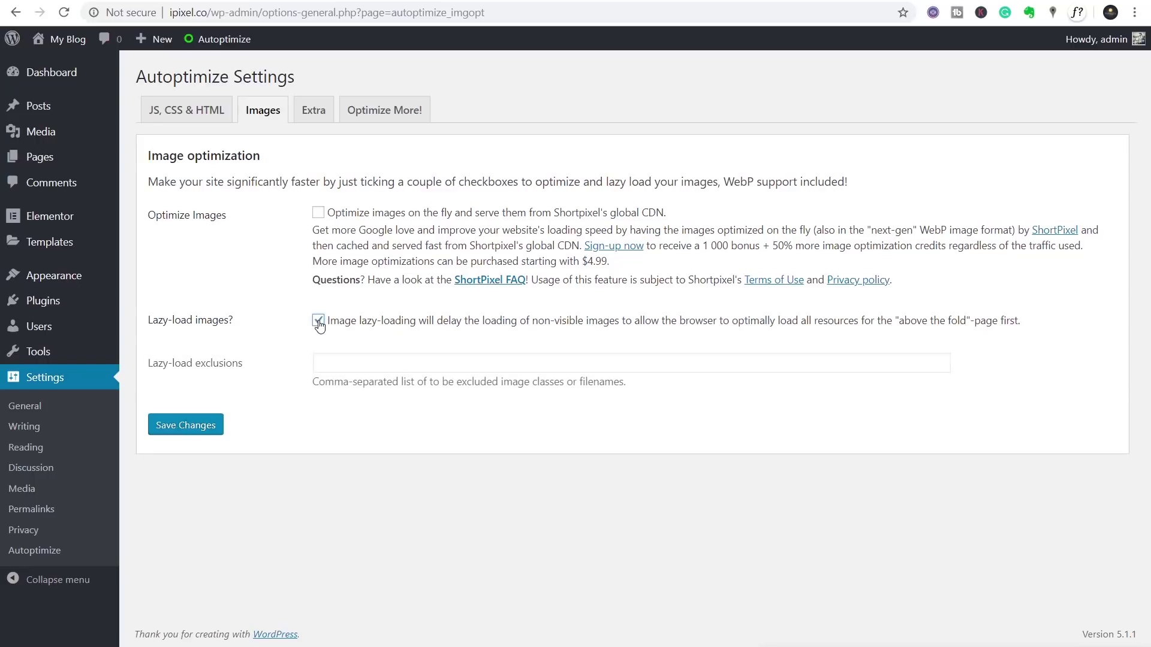
click(313, 114)
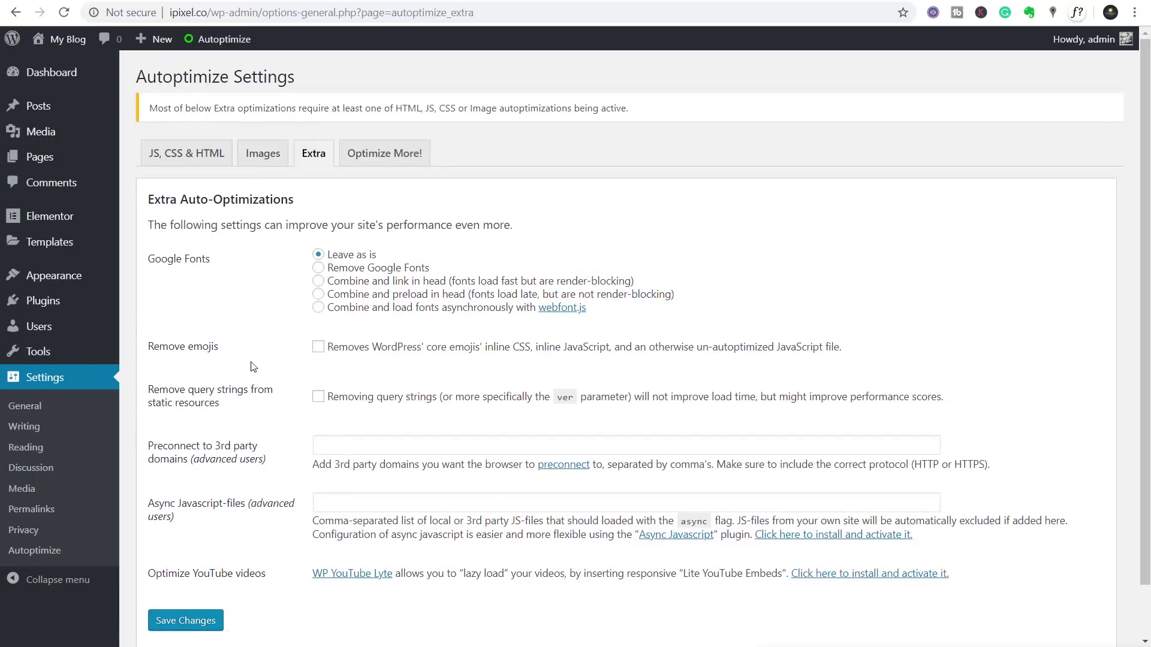
click(318, 347)
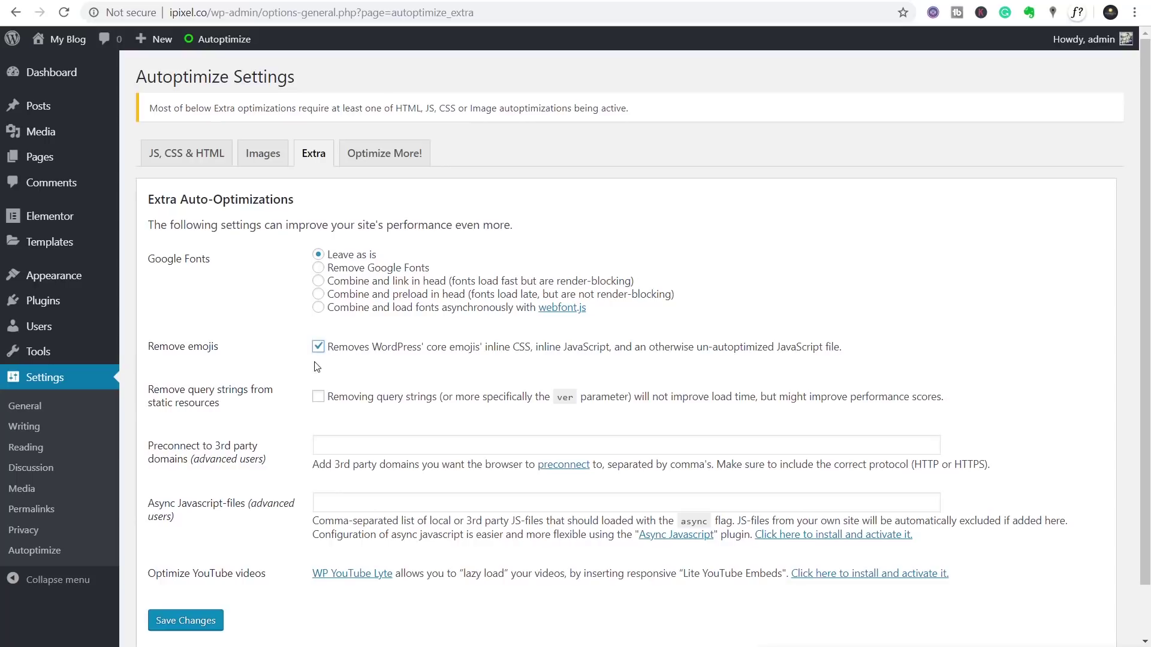
click(318, 398)
click(202, 622)
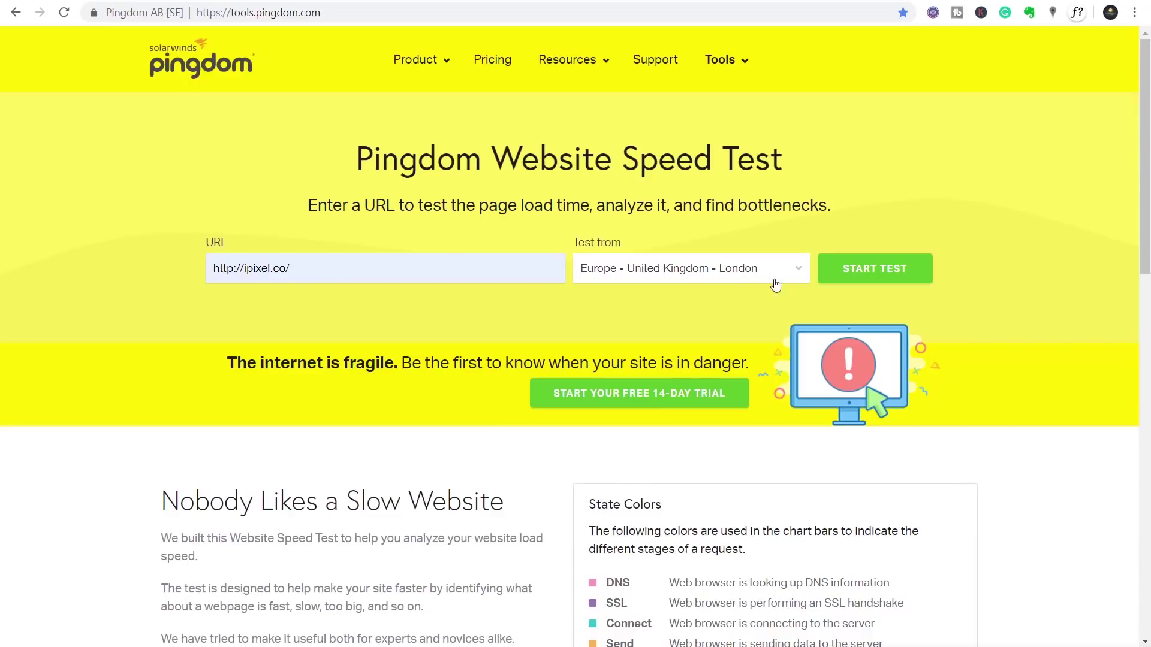
Rerun the Pingdom test and scroll to the A 92, 571.5 KB, 26-request results
click(857, 271)
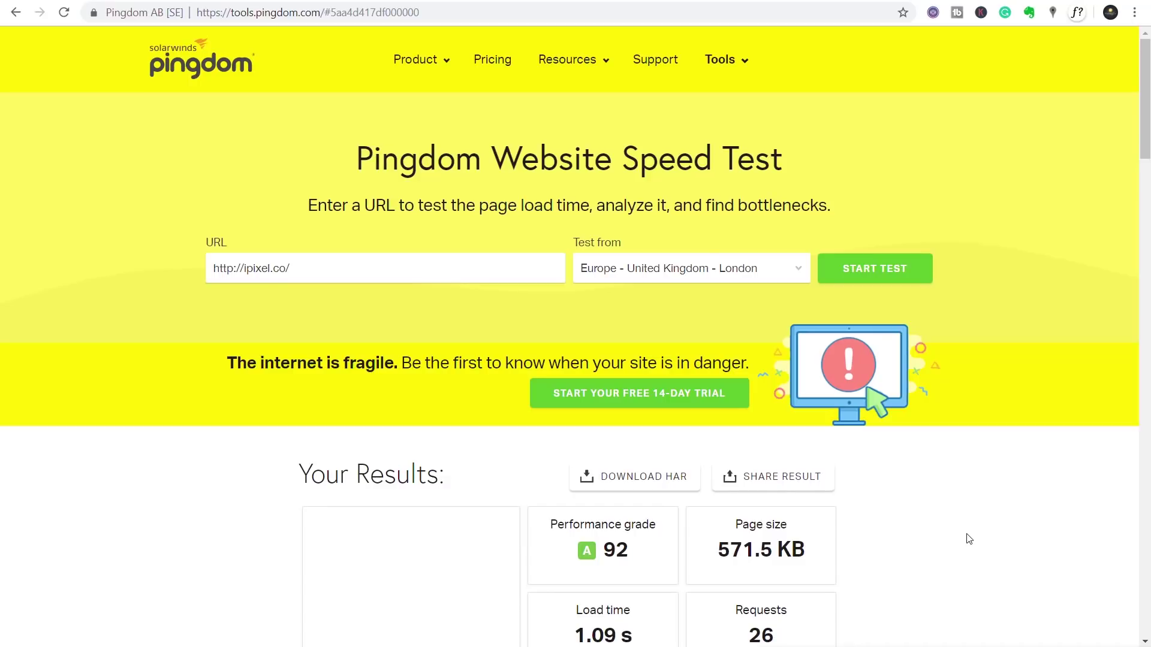
drag(1143, 133, 1133, 190)
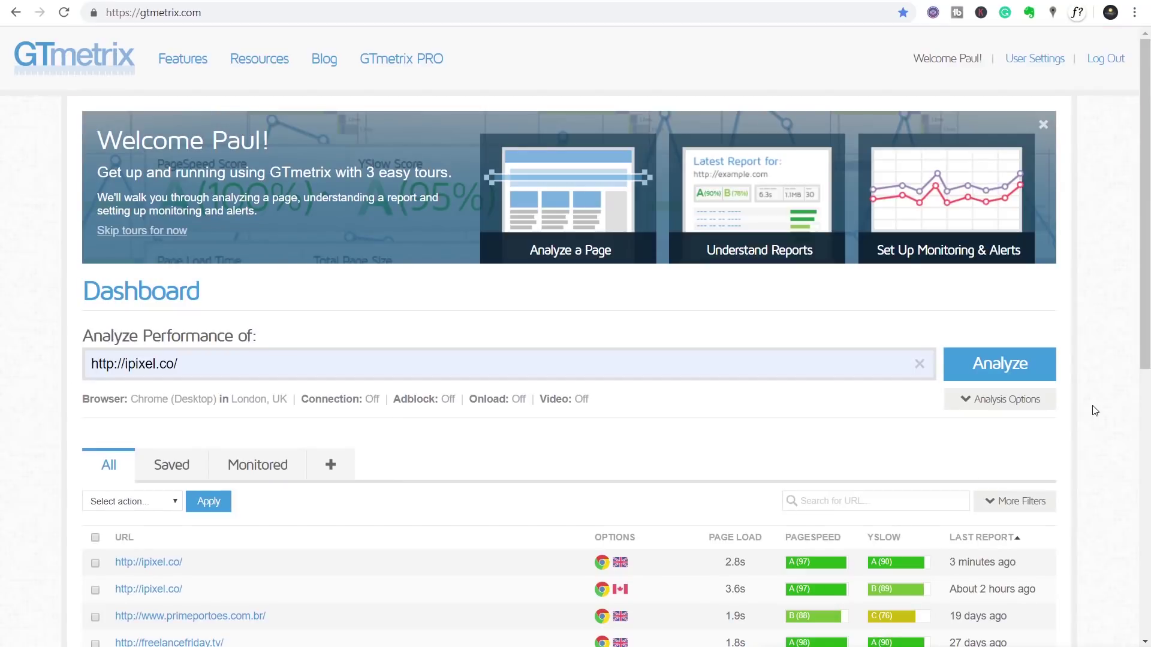
click(974, 357)
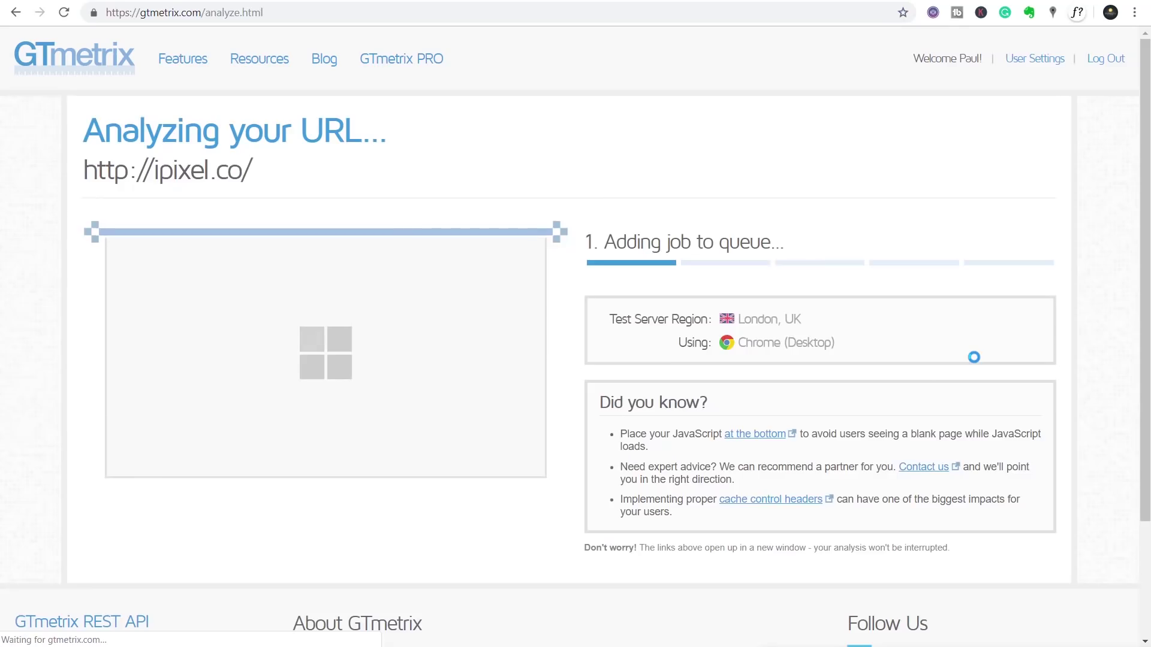